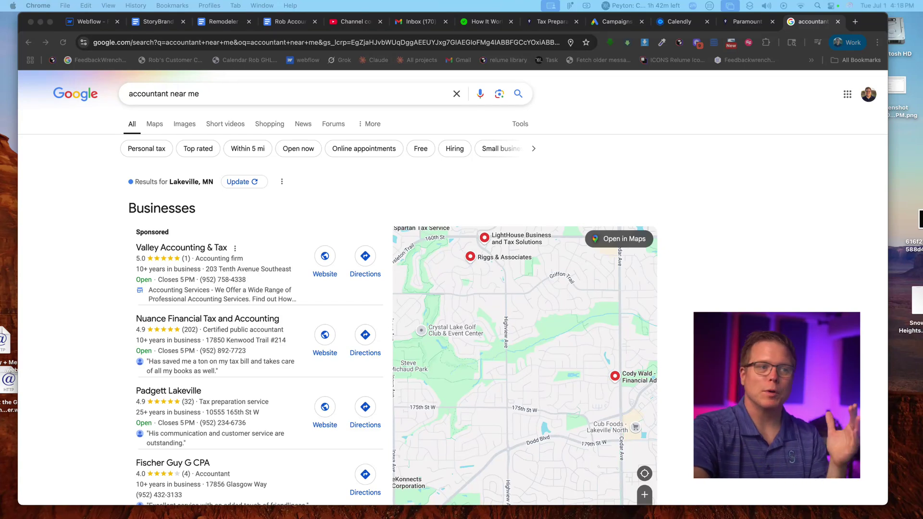
Step: Open Business Profile Manager from the Google apps grid in the browser
{"action": "left_click", "coordinate": [729, 136]}
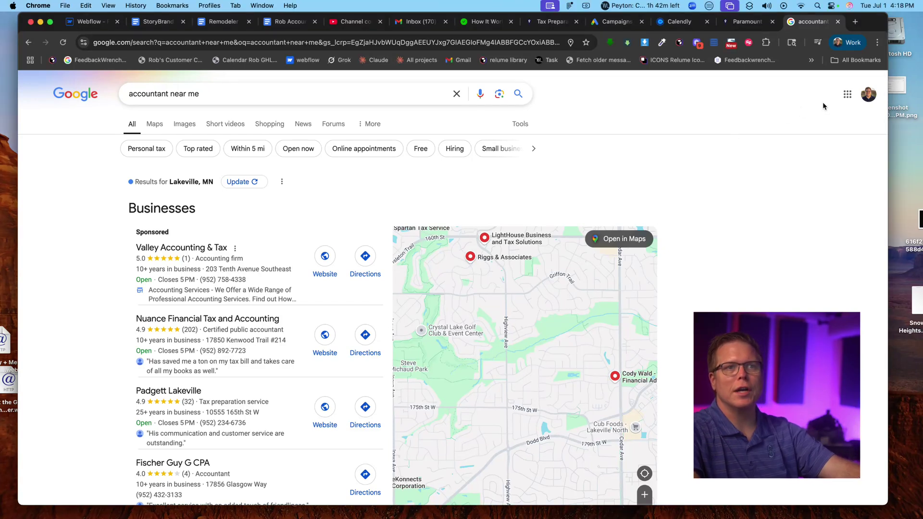
{"action": "left_click", "coordinate": [847, 94]}
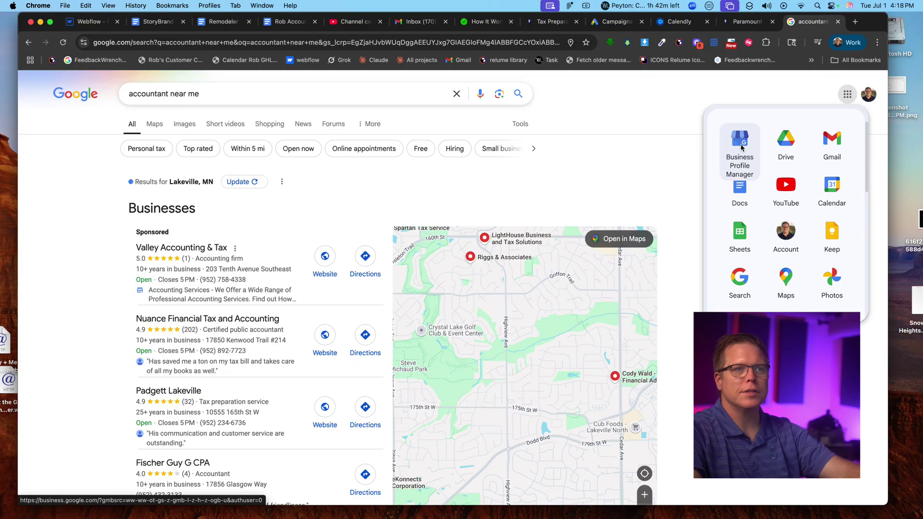
{"action": "scroll", "coordinate": [816, 109], "scroll_direction": "up", "scroll_amount": 5}
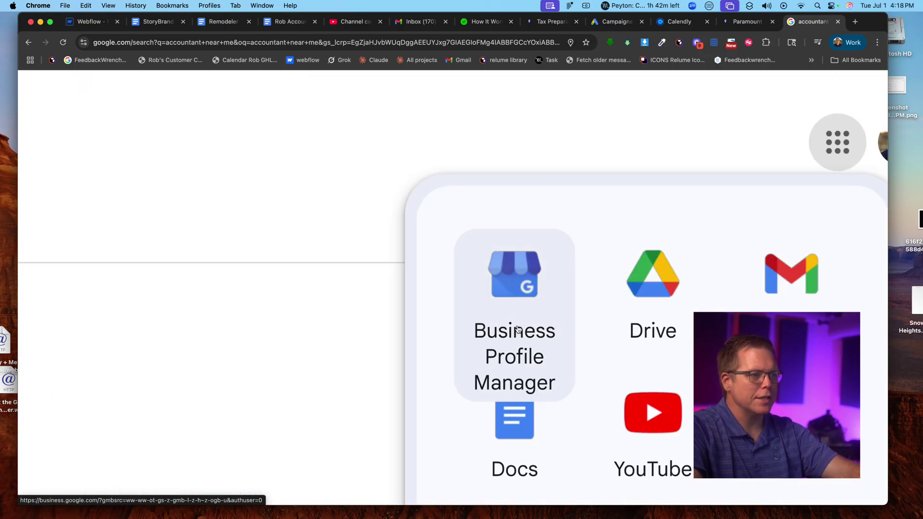
{"action": "scroll", "coordinate": [518, 328], "scroll_direction": "down", "scroll_amount": 5}
{"action": "left_click", "coordinate": [725, 159]}
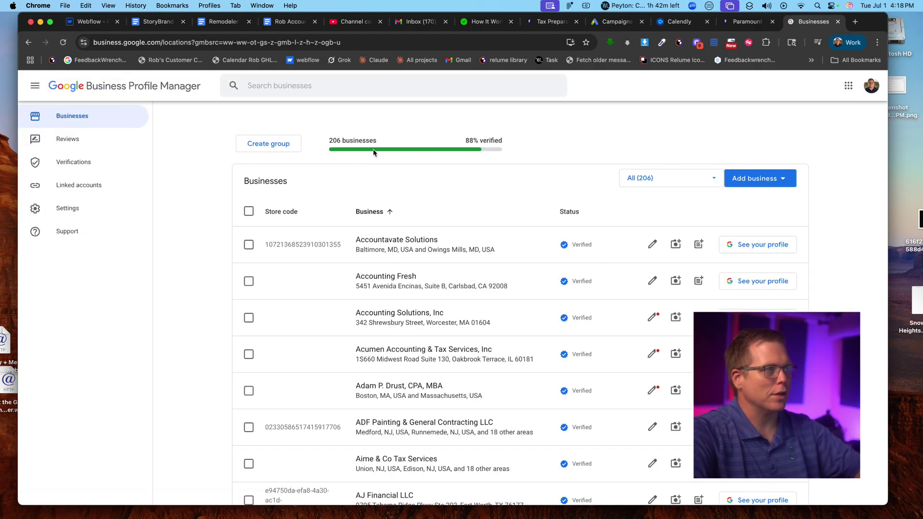
Step: Search managed businesses for "feed" and open FeedbackWrench Web Design & Marketing
{"action": "left_click", "coordinate": [350, 85]}
{"action": "type", "text": "f"}
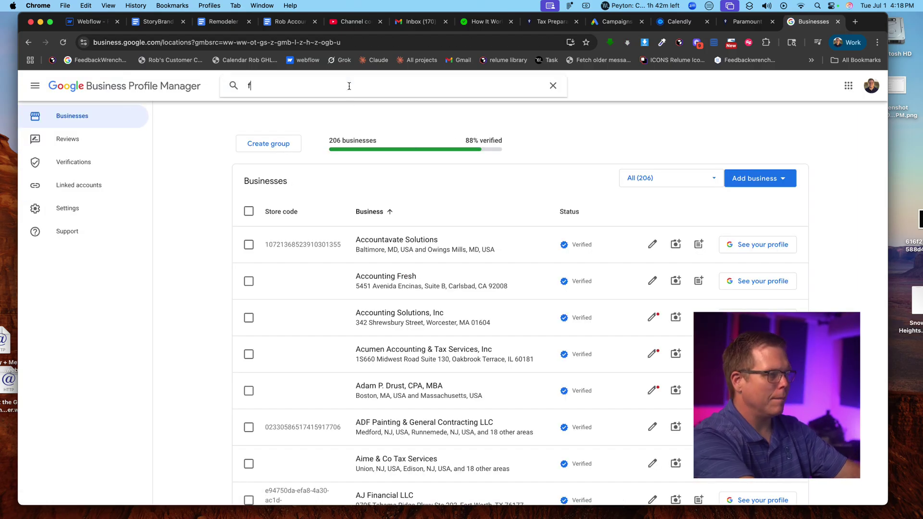
{"action": "type", "text": "eed"}
{"action": "left_click", "coordinate": [344, 114]}
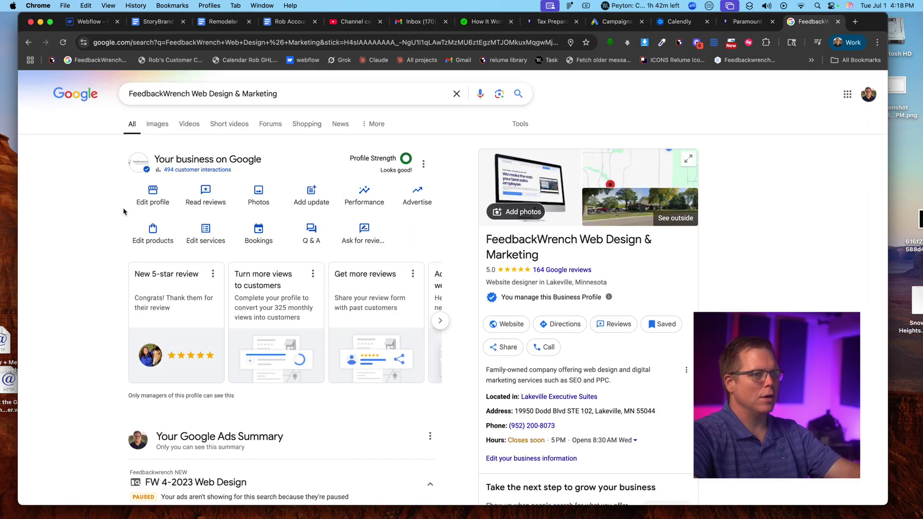
Step: Zoom in and open Ask for reviews in the Your business on Google panel
{"action": "key", "text": "super+plus"}
{"action": "key", "text": "super+plus"}
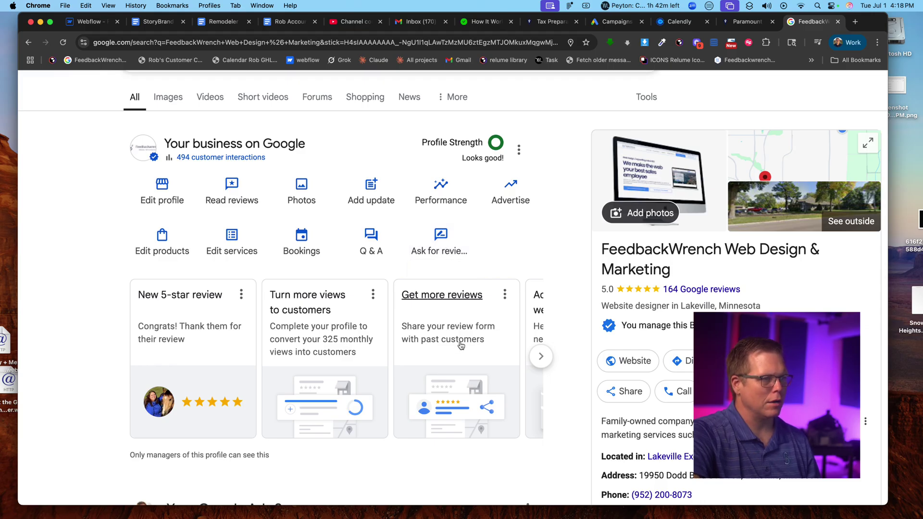
{"action": "left_click", "coordinate": [363, 241]}
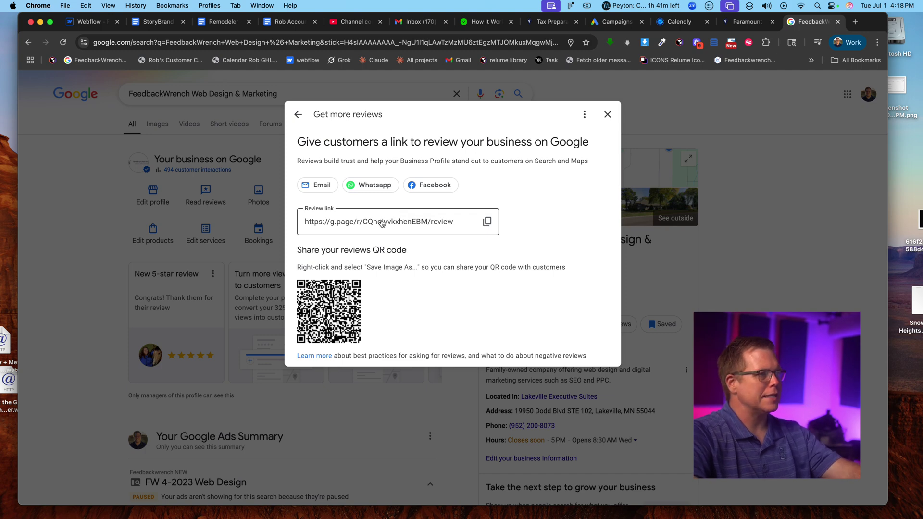
{"action": "scroll", "coordinate": [470, 230], "scroll_direction": "up", "scroll_amount": 5}
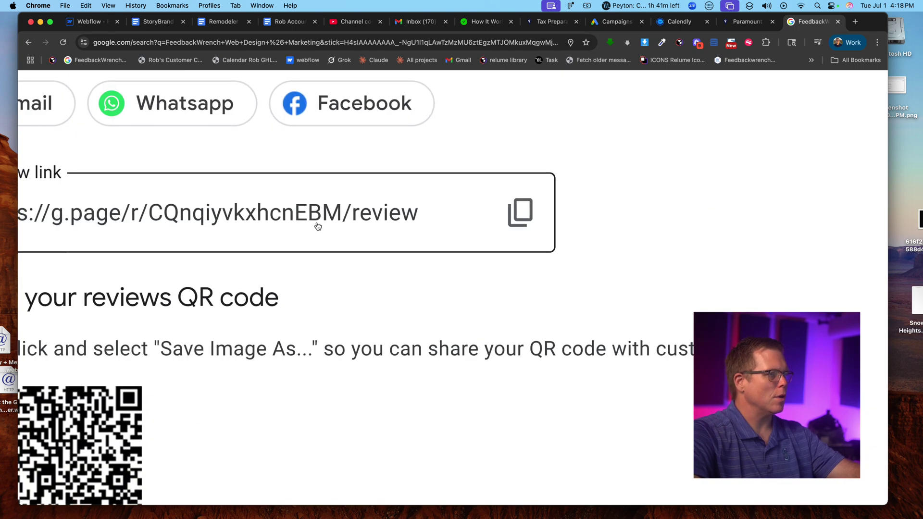
{"action": "scroll", "coordinate": [317, 226], "scroll_direction": "left", "scroll_amount": 4}
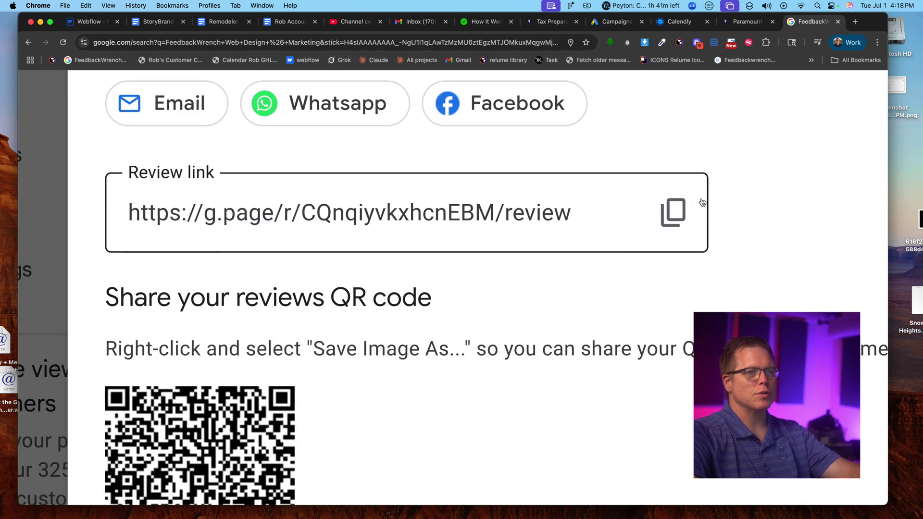
Step: Copy the FeedbackWrench review link and close the Get more reviews dialog
{"action": "left_click", "coordinate": [674, 213]}
{"action": "scroll", "coordinate": [676, 217], "scroll_direction": "down", "scroll_amount": 5}
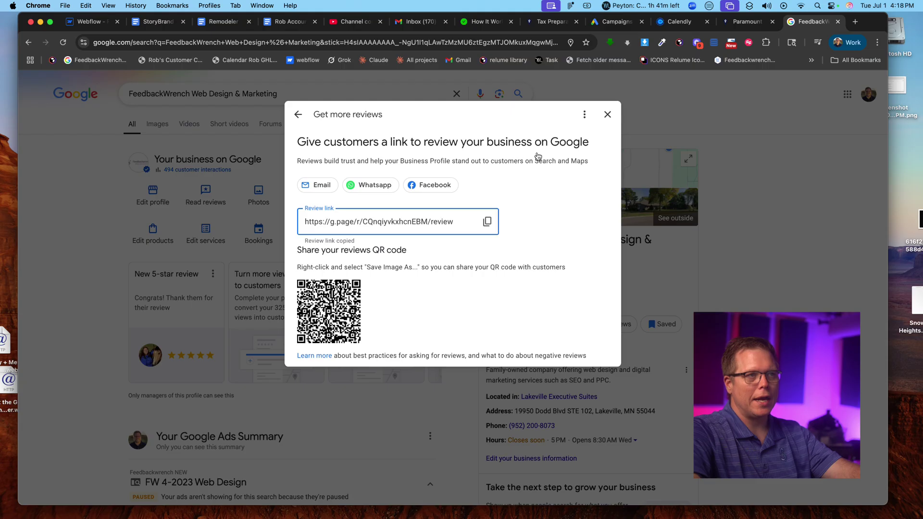
{"action": "left_click", "coordinate": [607, 116]}
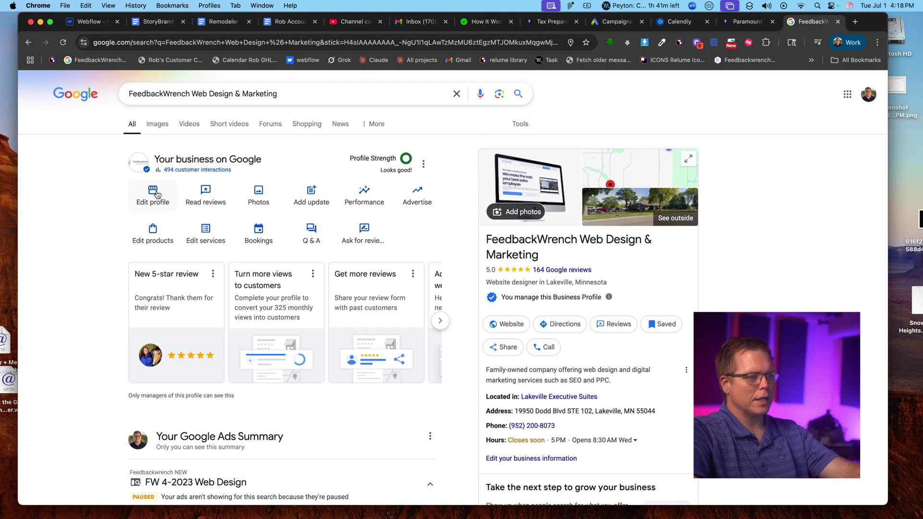
{"action": "scroll", "coordinate": [156, 194], "scroll_direction": "up", "scroll_amount": 5}
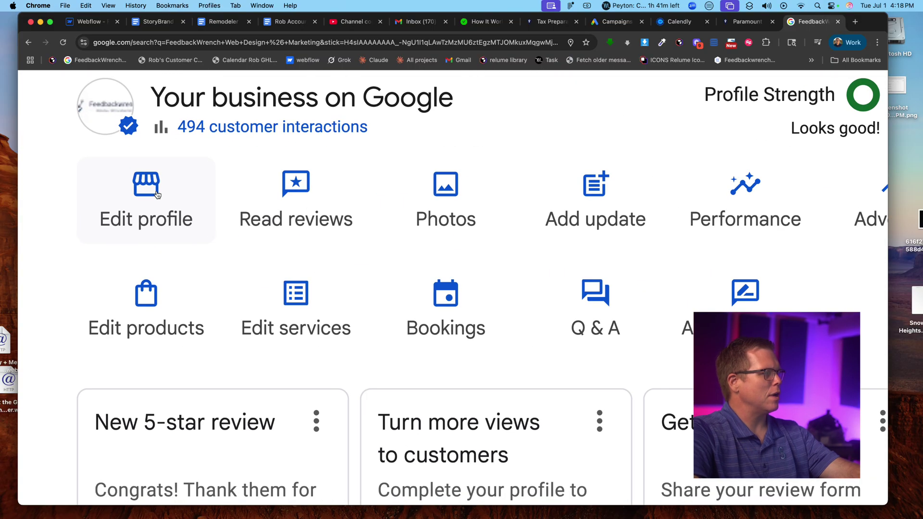
{"action": "scroll", "coordinate": [156, 195], "scroll_direction": "down", "scroll_amount": 5}
{"action": "scroll", "coordinate": [429, 291], "scroll_direction": "down", "scroll_amount": 1}
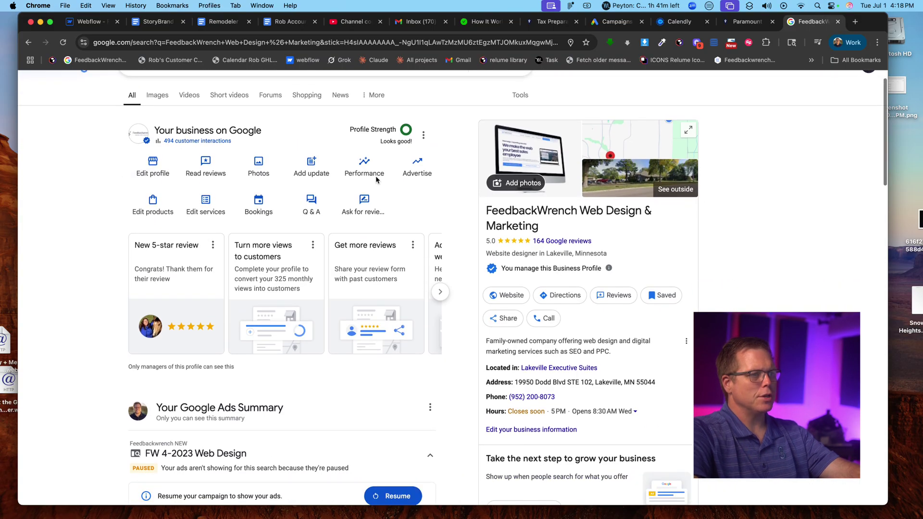
{"action": "scroll", "coordinate": [407, 212], "scroll_direction": "down", "scroll_amount": 1}
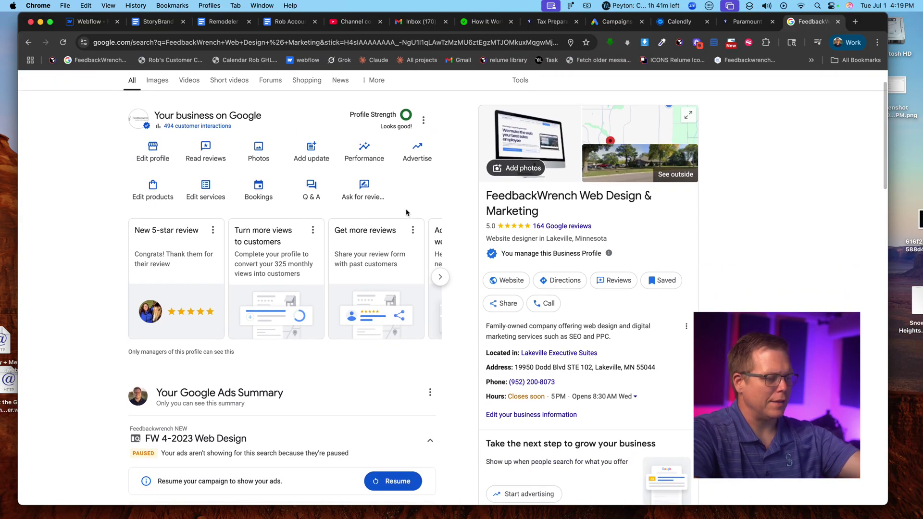